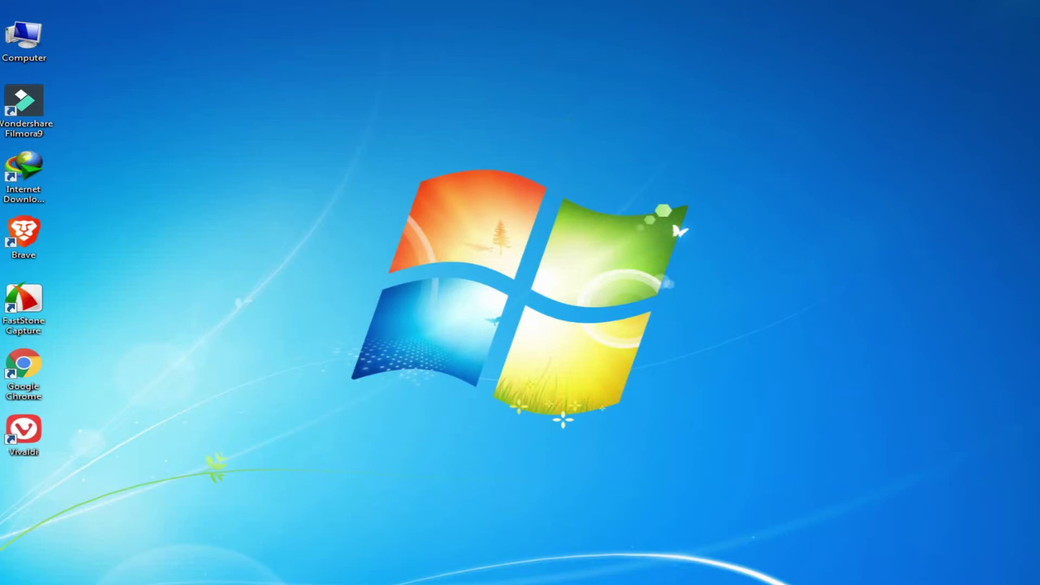
Search Google in Chrome for 'ld player', open the official LDPlayer site, and start the installer download
{"action": "left_click_drag", "start_coordinate": [583, 54], "coordinate": [578, 111]}
{"action": "left_click", "coordinate": [230, 584]}
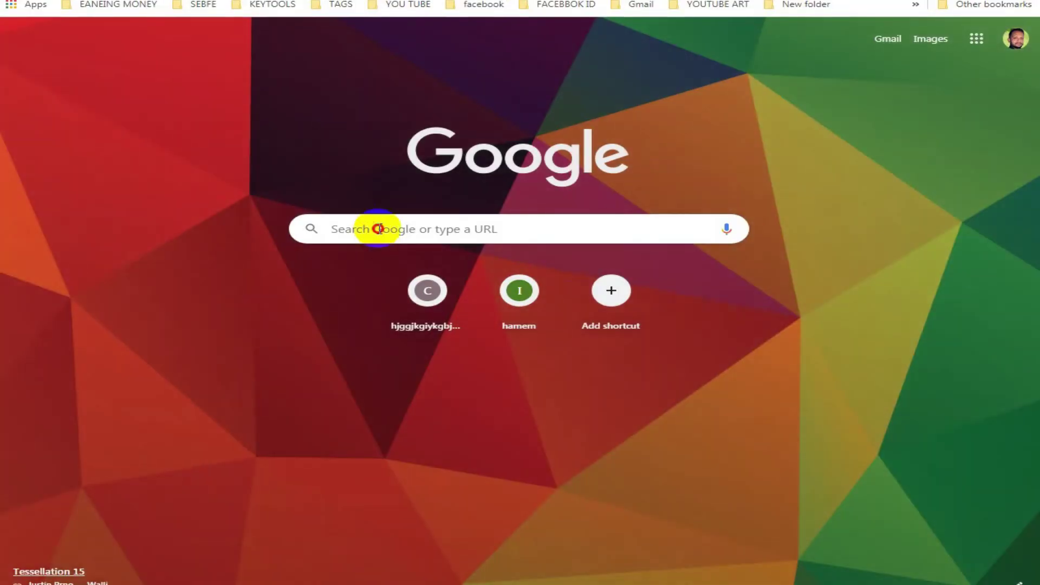
{"action": "left_click", "coordinate": [379, 229]}
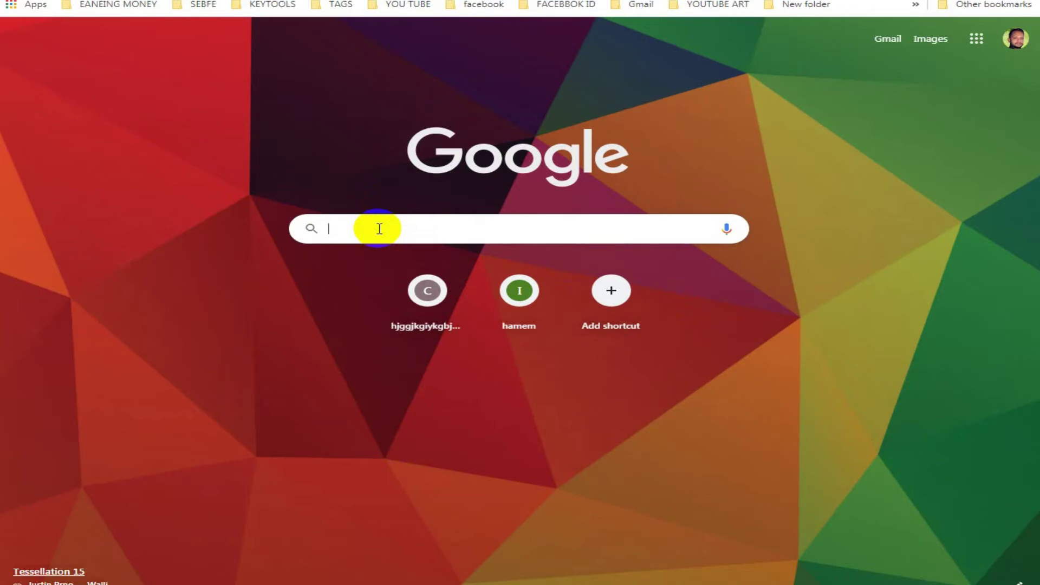
{"action": "type", "text": "l"}
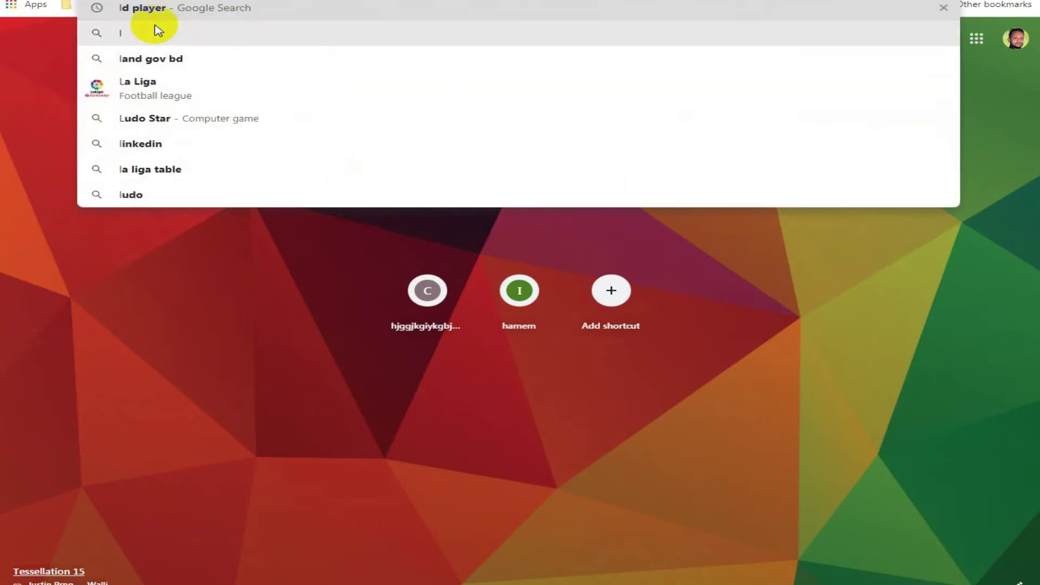
{"action": "left_click", "coordinate": [153, 12]}
{"action": "left_click", "coordinate": [289, 138]}
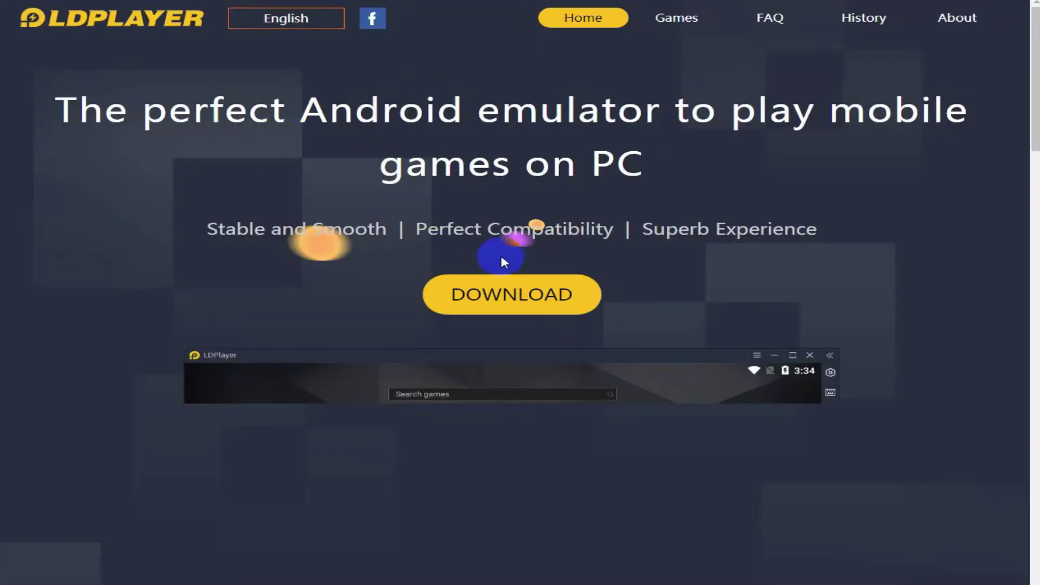
{"action": "left_click", "coordinate": [505, 306]}
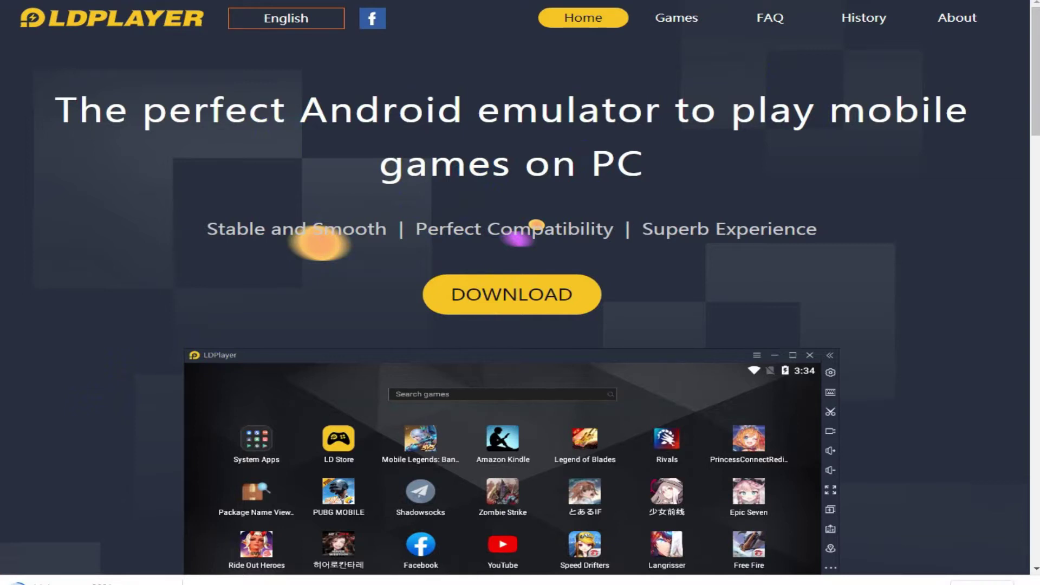
Close Chrome, choosing Exit despite the in-progress download
{"action": "key", "text": "alt+F4"}
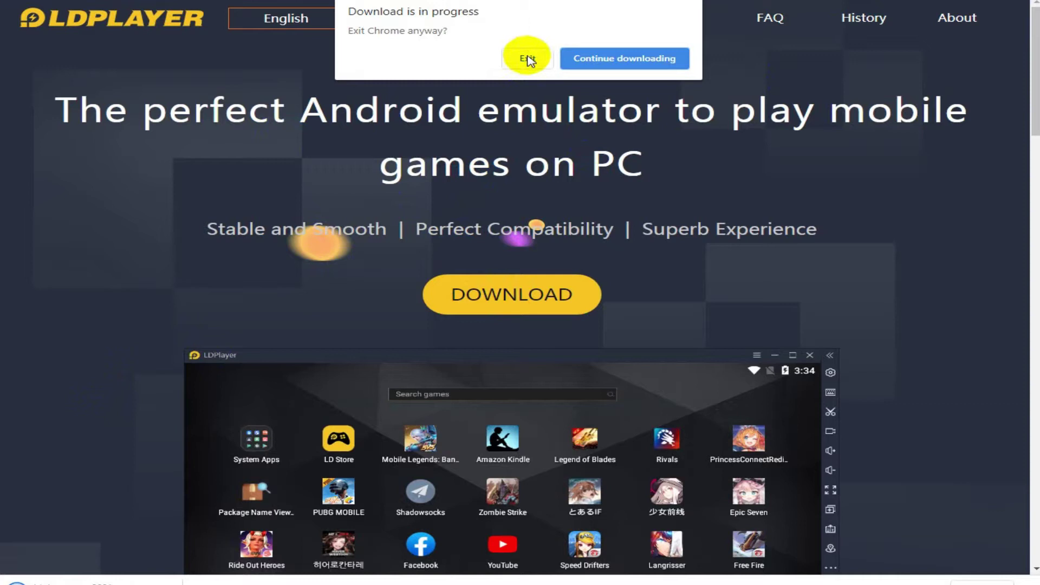
{"action": "left_click", "coordinate": [528, 58]}
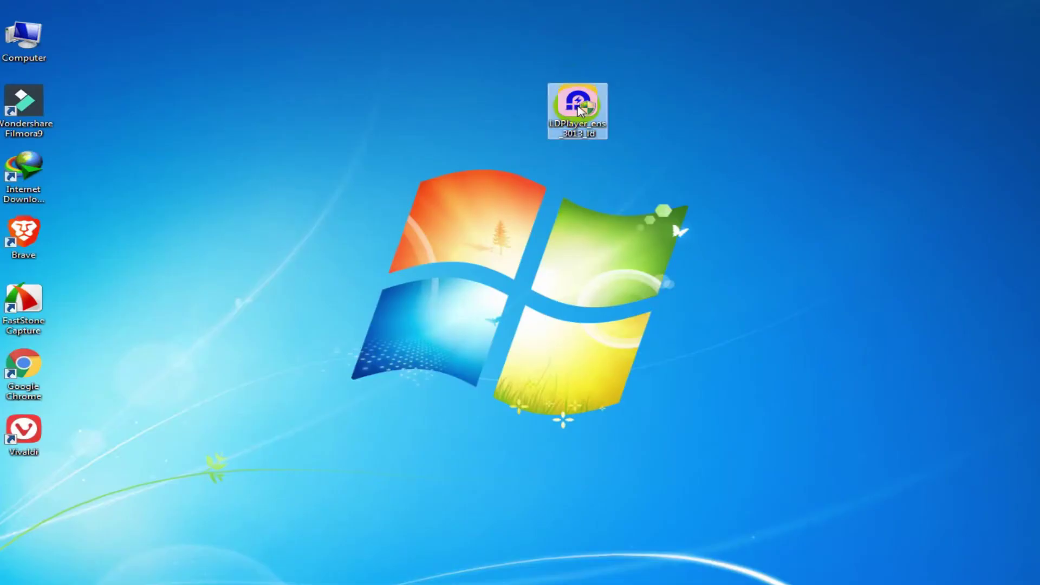
Run the LDPlayer installer from the desktop, start installing, and decline the bundled Opera browser
{"action": "double_click", "coordinate": [579, 108]}
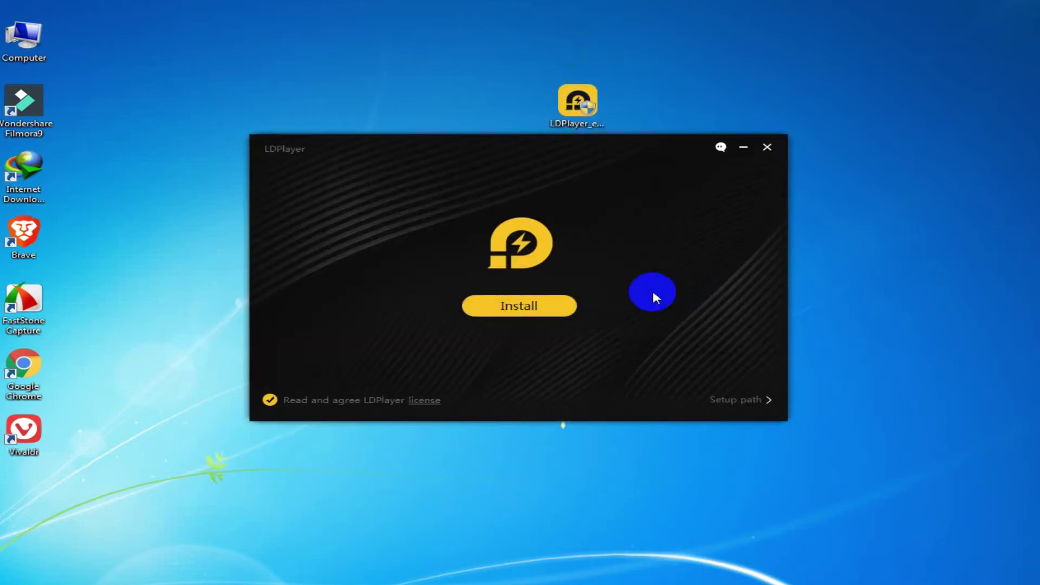
{"action": "left_click", "coordinate": [528, 306]}
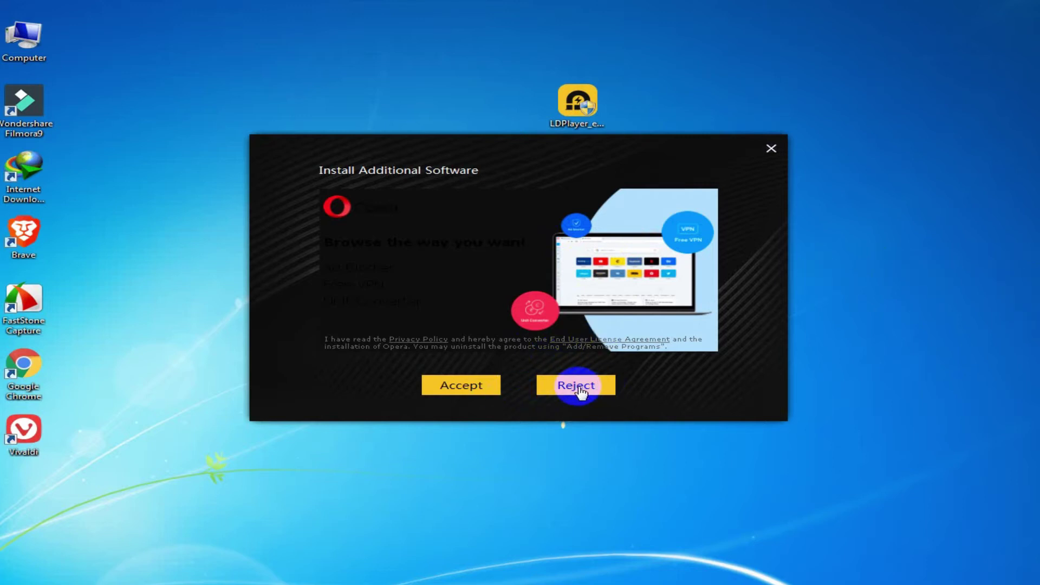
{"action": "left_click", "coordinate": [593, 388]}
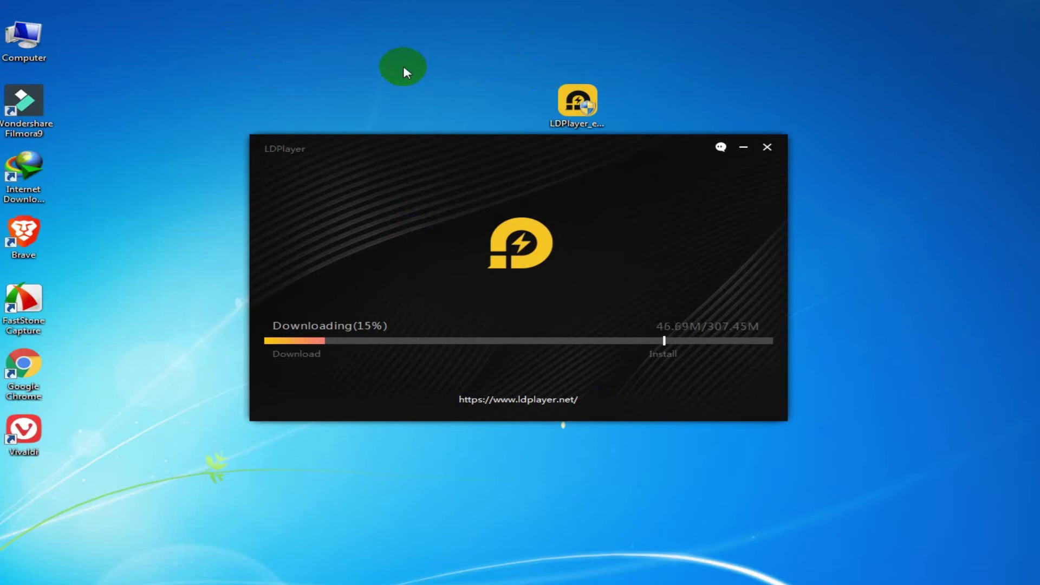
Let the installation finish, then launch LDPlayer 3.97 to its Android home screen
{"action": "left_click", "coordinate": [461, 140]}
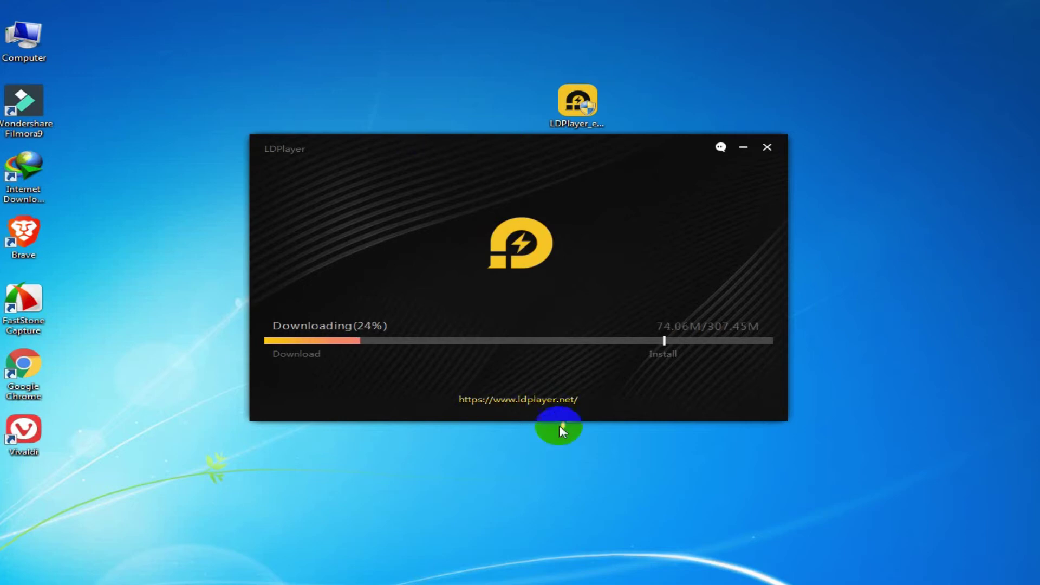
{"action": "left_click", "coordinate": [894, 570]}
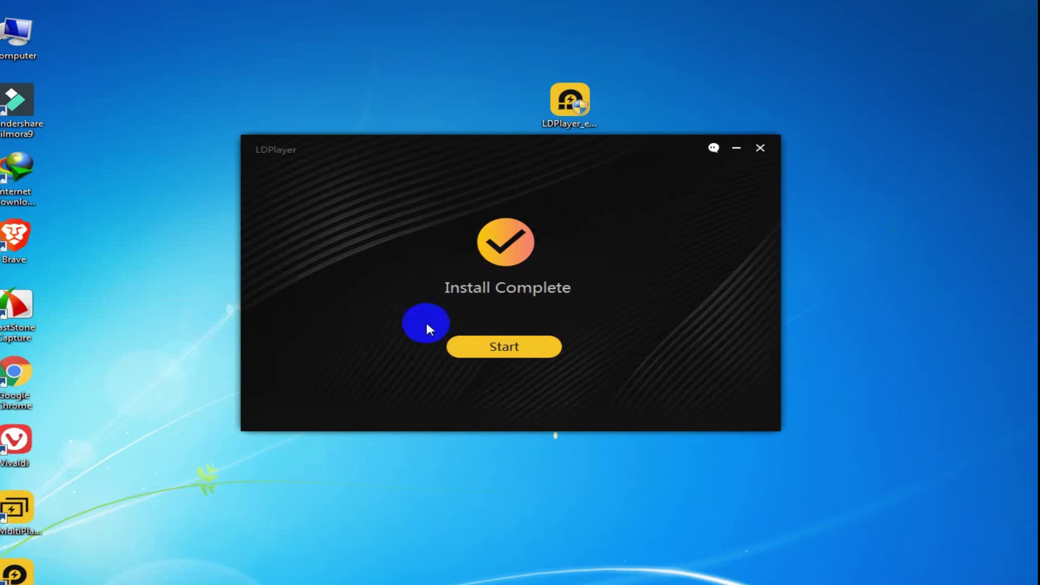
{"action": "left_click", "coordinate": [506, 346]}
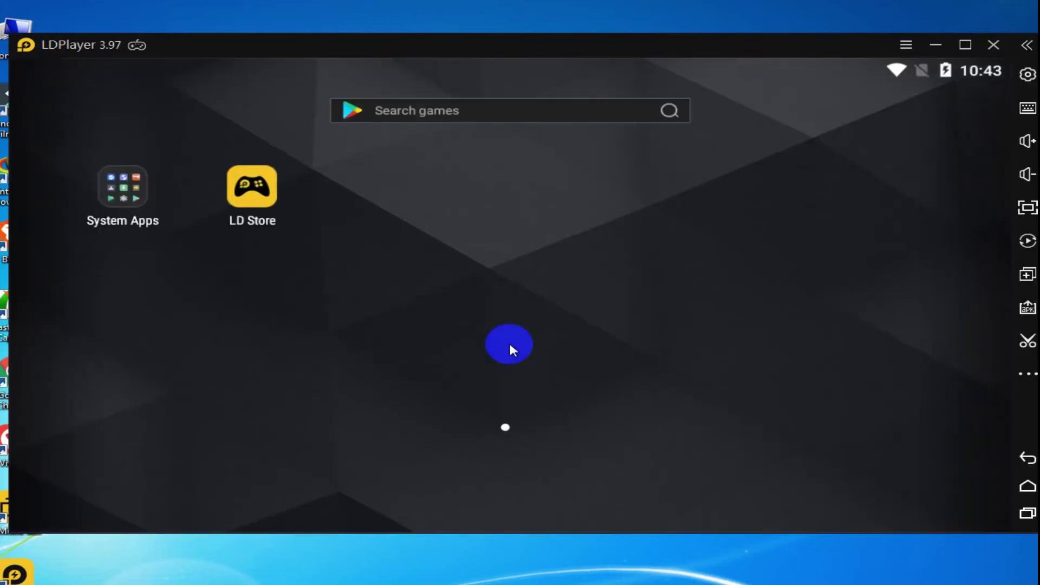
Launch Play Store from System Apps, start Google sign-in, and enter the account's Gmail address
{"action": "left_click", "coordinate": [139, 189]}
{"action": "left_click", "coordinate": [303, 361]}
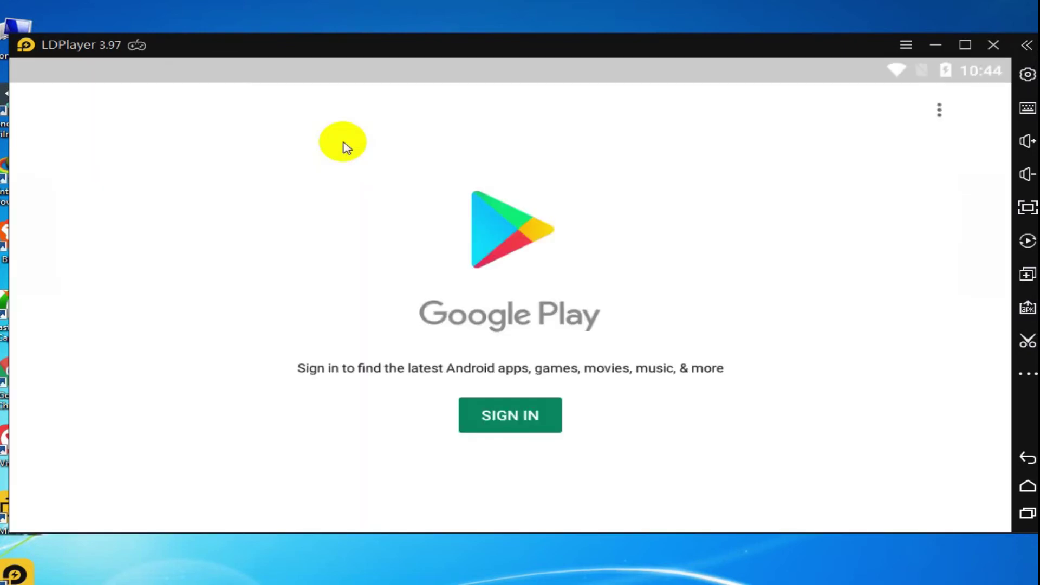
{"action": "left_click", "coordinate": [504, 406]}
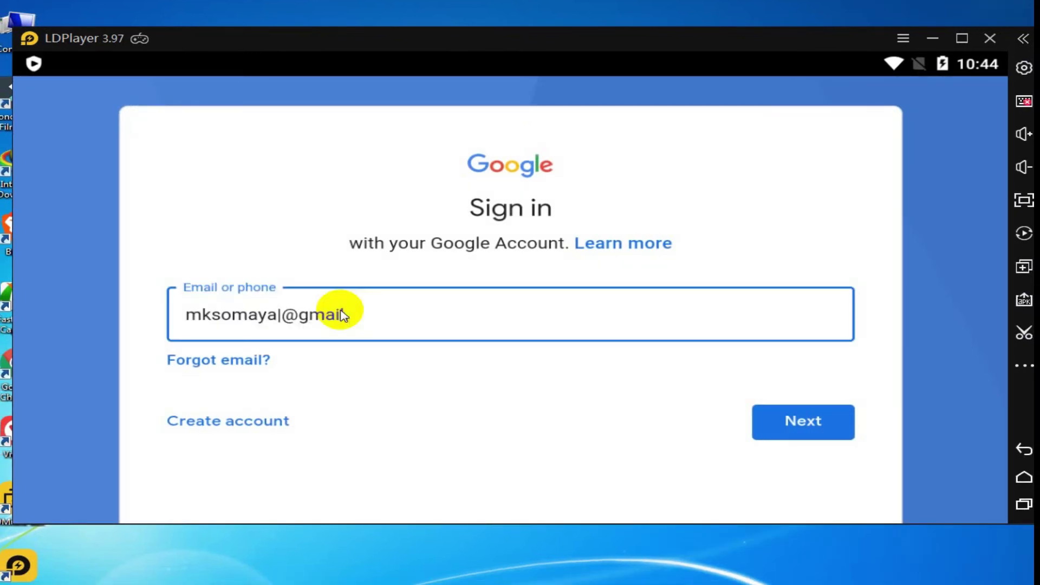
{"action": "type", "text": ".com"}
Delete the stray letter before '@' in the rejected email and resubmit the corrected address
{"action": "left_click", "coordinate": [794, 421]}
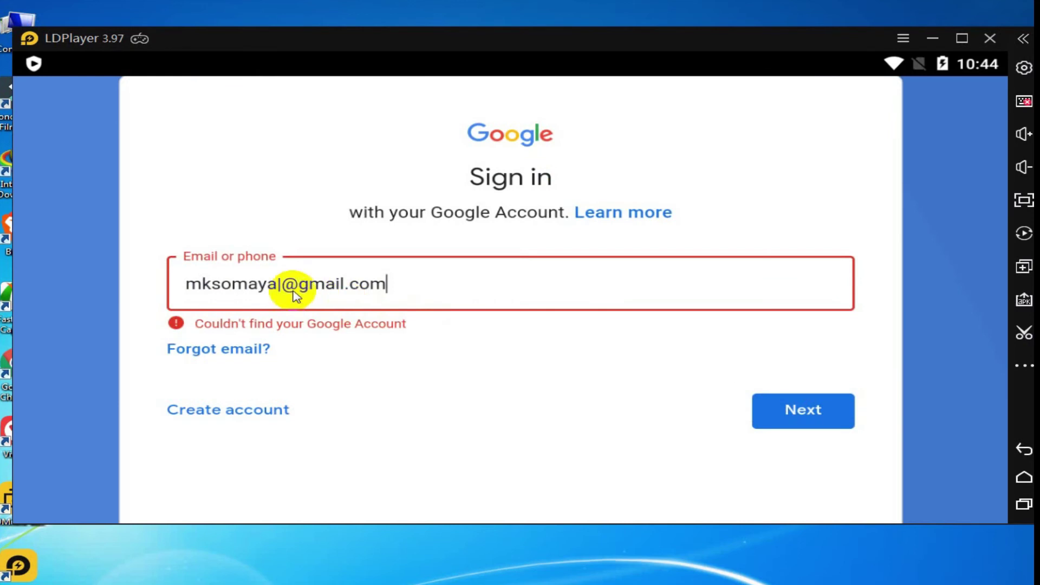
{"action": "left_click", "coordinate": [277, 283]}
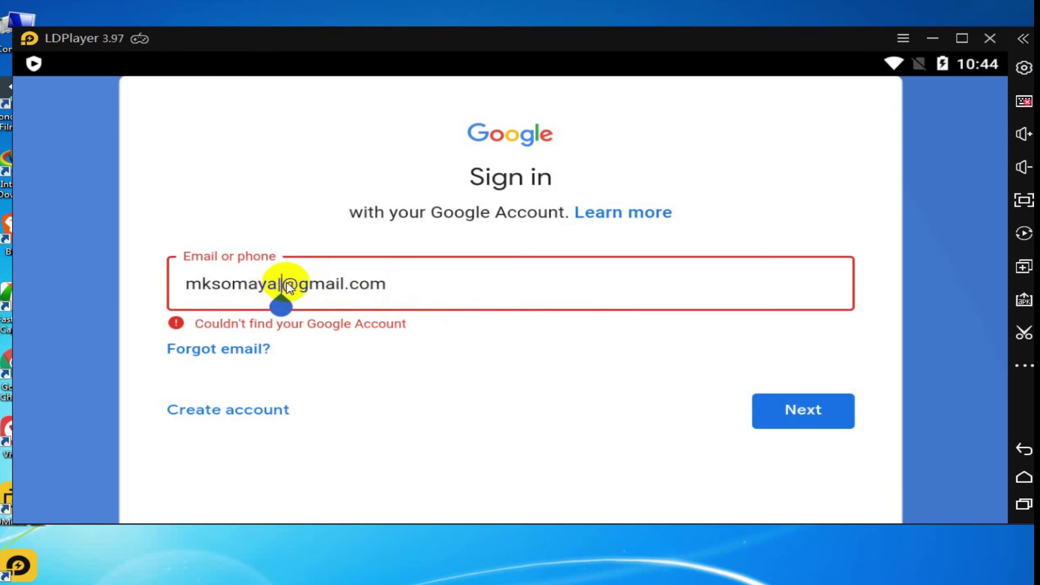
{"action": "key", "text": "BackSpace"}
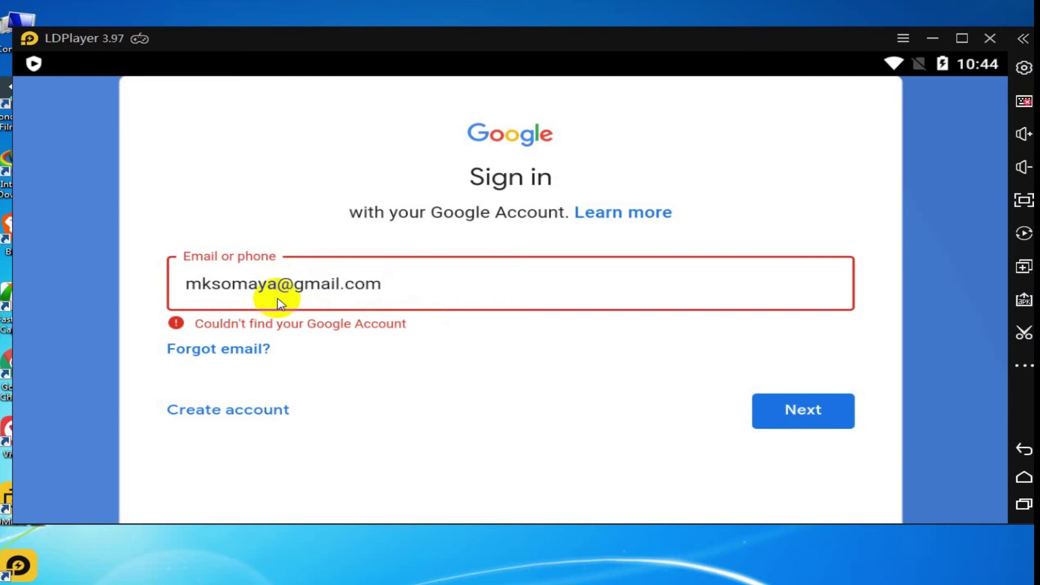
{"action": "left_click", "coordinate": [794, 410]}
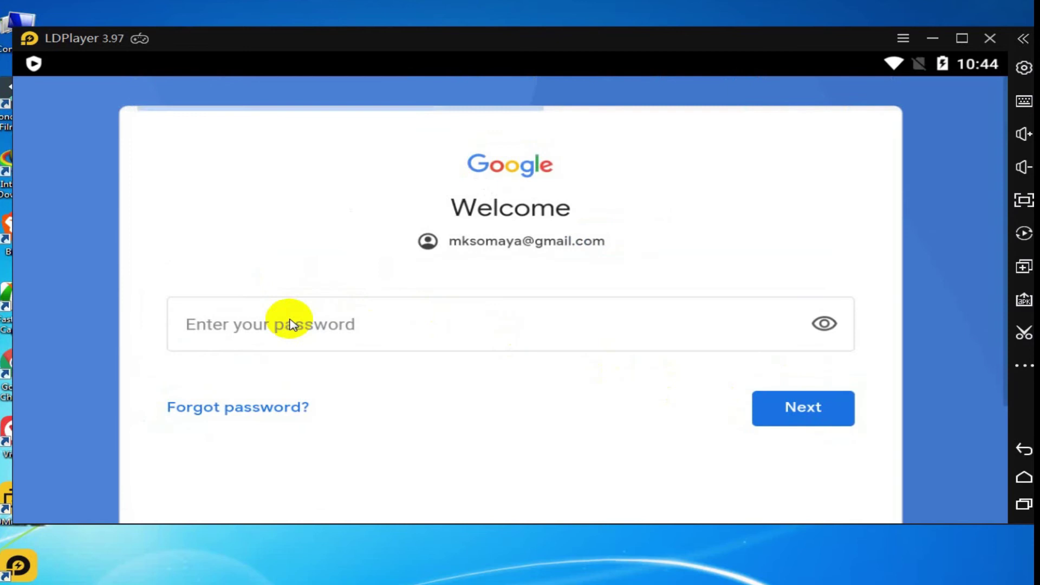
Enter the account password, agree to Google's terms, and accept the Google services settings
{"action": "left_click", "coordinate": [293, 324]}
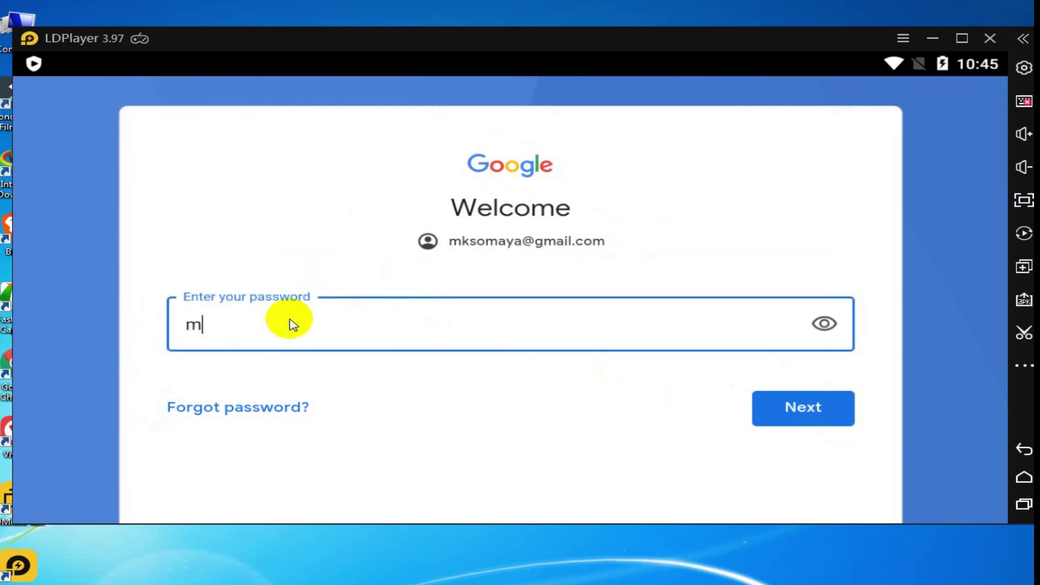
{"action": "left_click", "coordinate": [801, 405]}
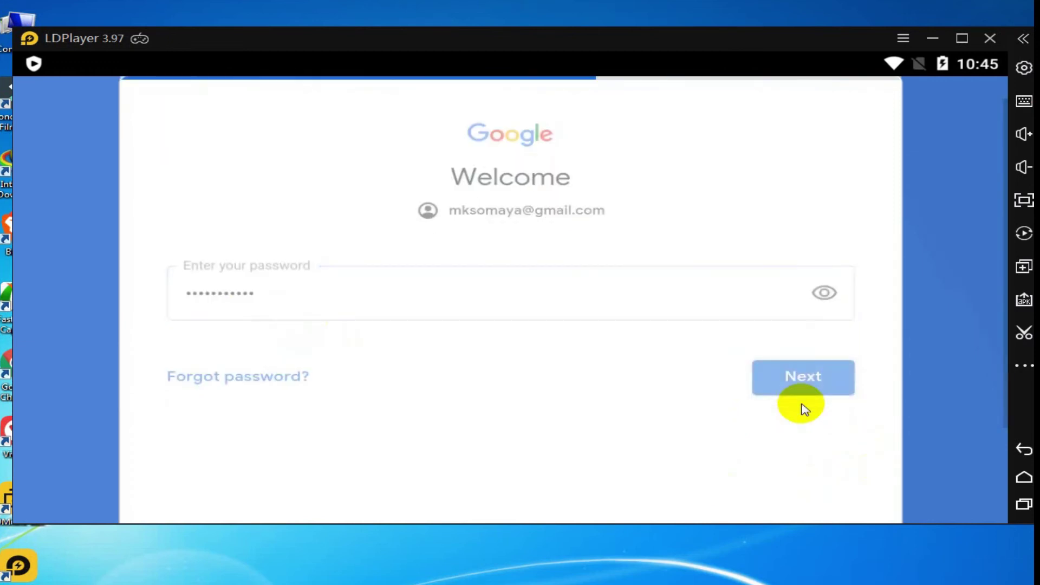
{"action": "left_click", "coordinate": [800, 504]}
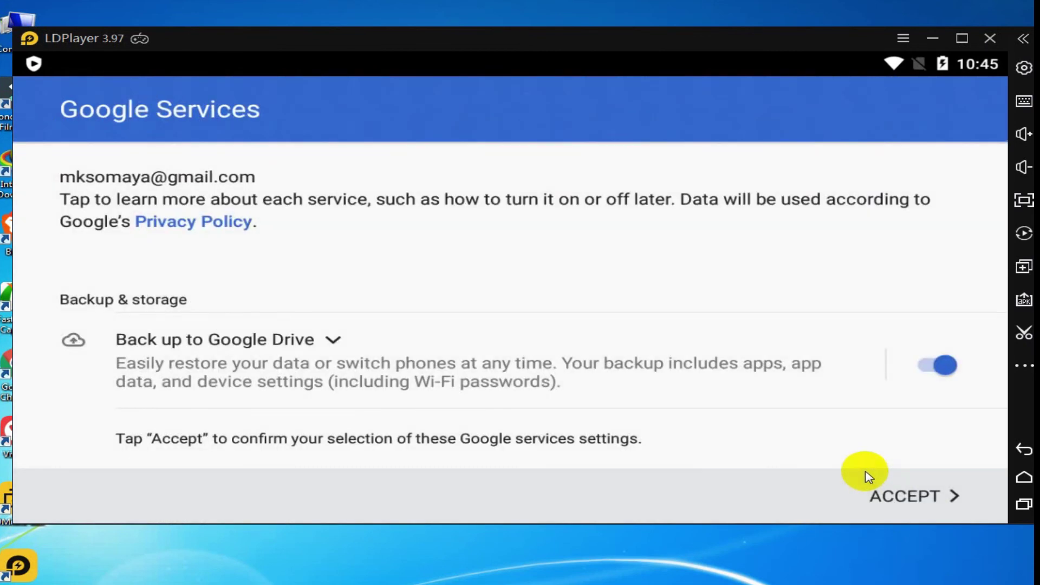
{"action": "left_click", "coordinate": [915, 499]}
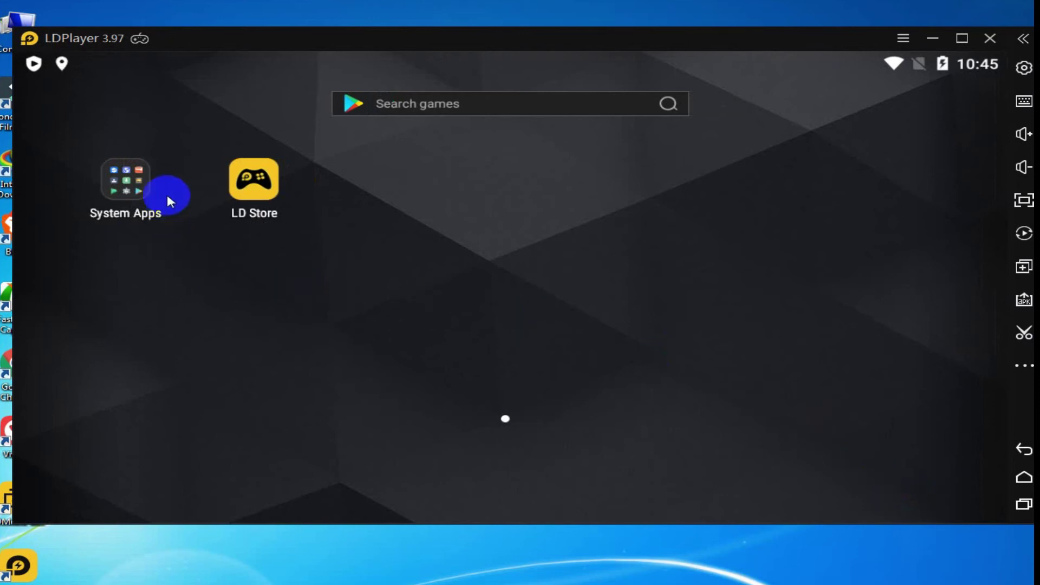
Launch Play Store from the System Apps folder and scroll through its For you page
{"action": "left_click", "coordinate": [141, 190]}
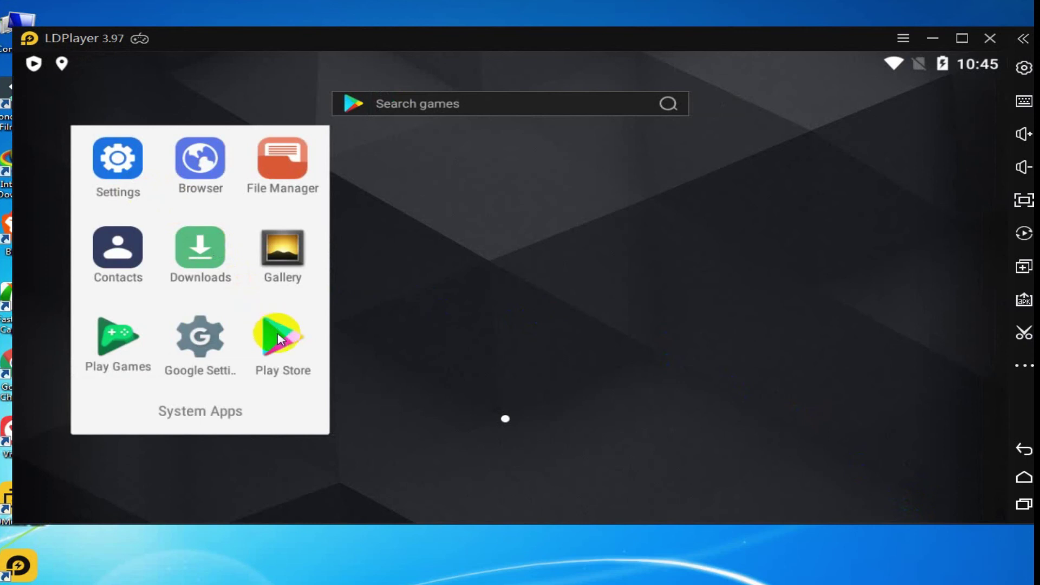
{"action": "left_click", "coordinate": [275, 332]}
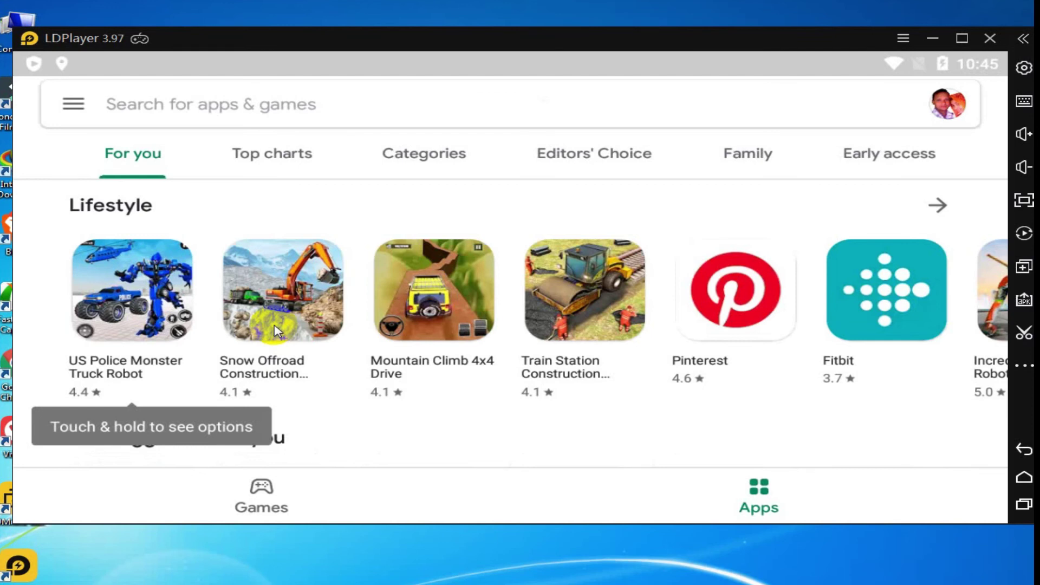
{"action": "scroll", "coordinate": [277, 331], "scroll_direction": "down", "scroll_amount": 5}
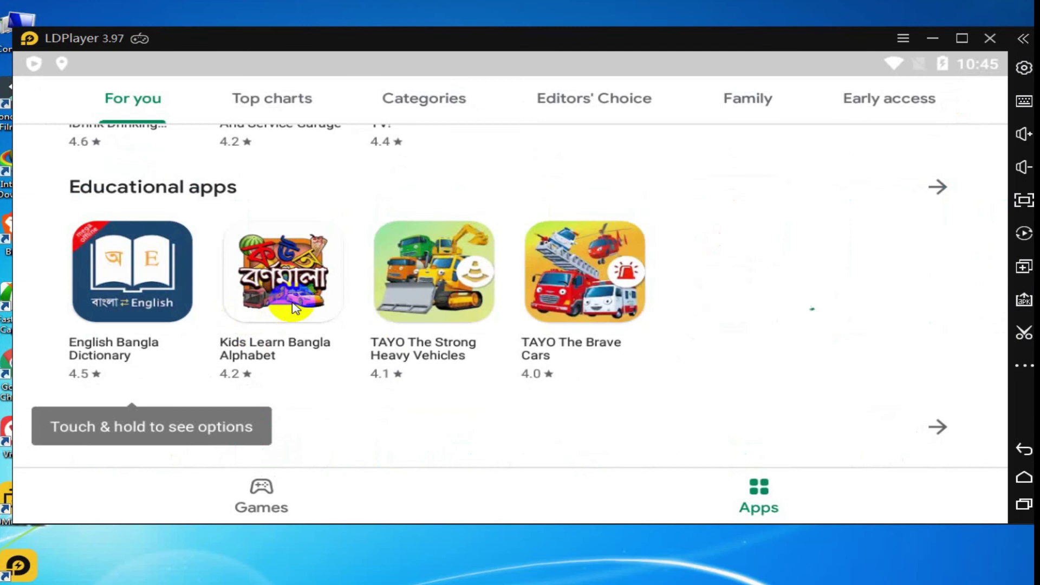
{"action": "scroll", "coordinate": [293, 307], "scroll_direction": "down", "scroll_amount": 1}
{"action": "scroll", "coordinate": [293, 307], "scroll_direction": "down", "scroll_amount": 3}
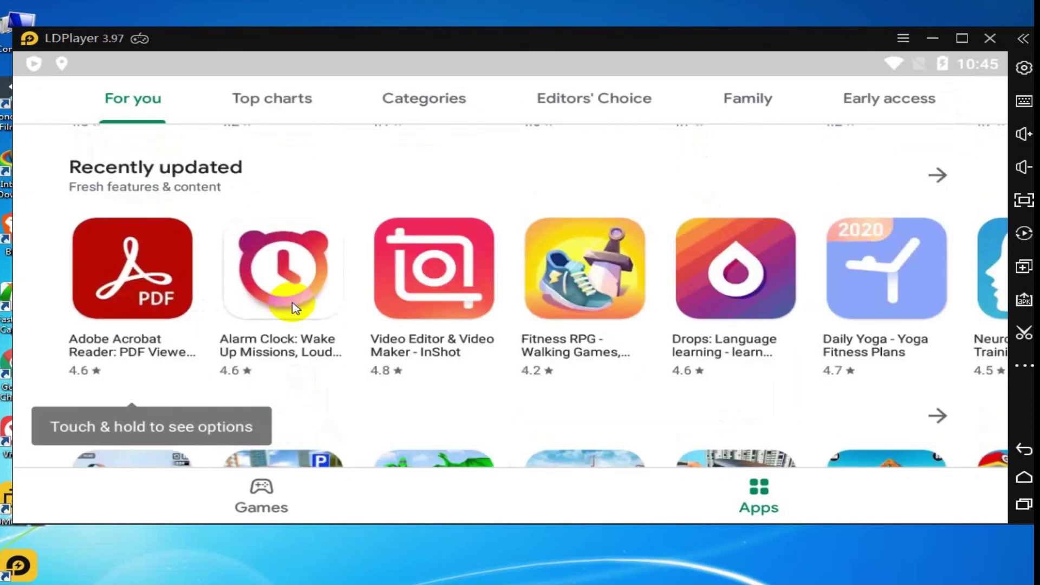
{"action": "scroll", "coordinate": [293, 308], "scroll_direction": "up", "scroll_amount": 5}
{"action": "scroll", "coordinate": [293, 308], "scroll_direction": "up", "scroll_amount": 2}
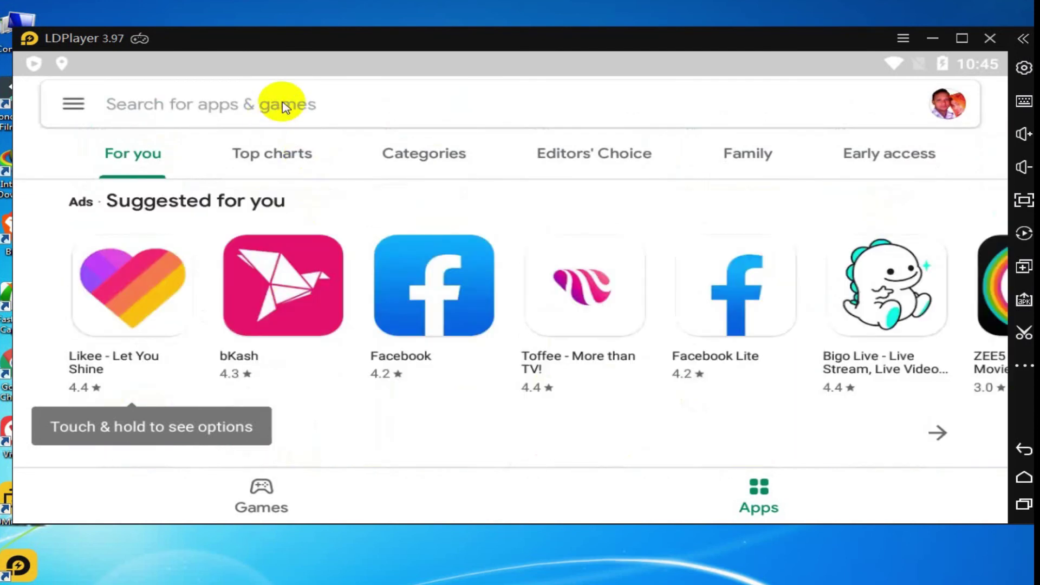
Type 'pabg' in the Play Store search and run the 'pubg' suggestion
{"action": "left_click", "coordinate": [281, 105]}
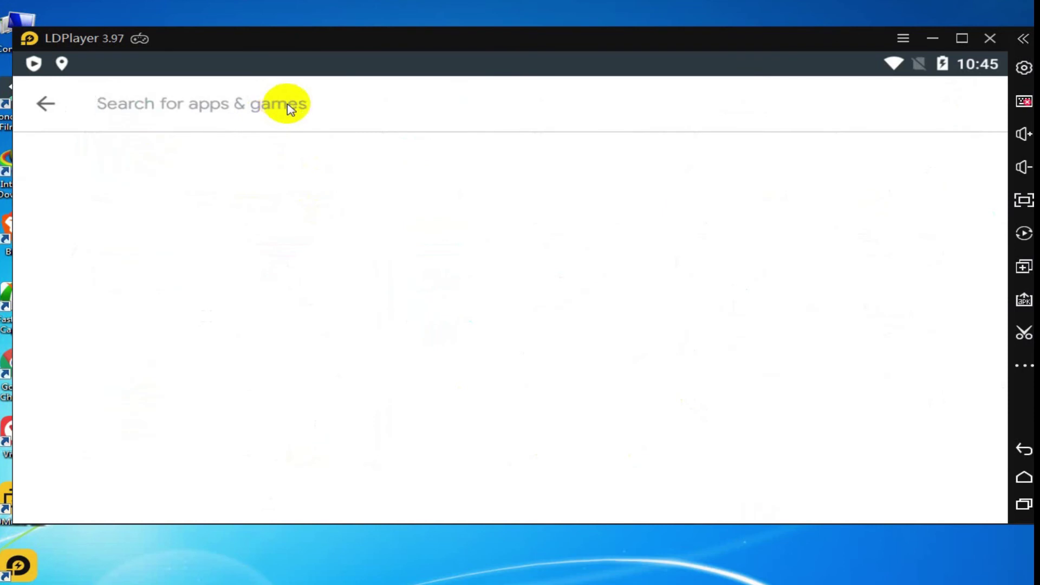
{"action": "type", "text": "pa"}
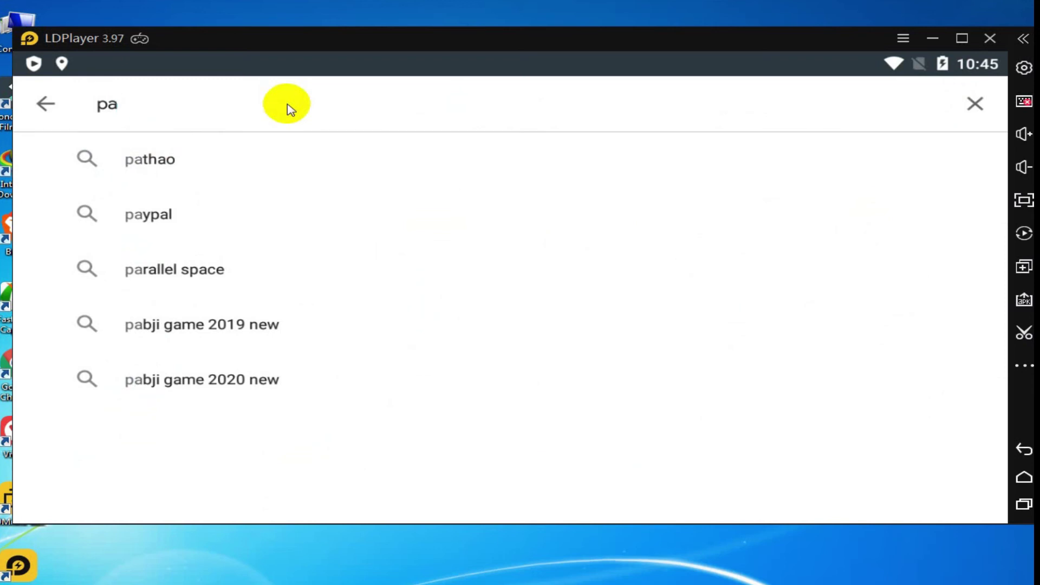
{"action": "type", "text": "bg"}
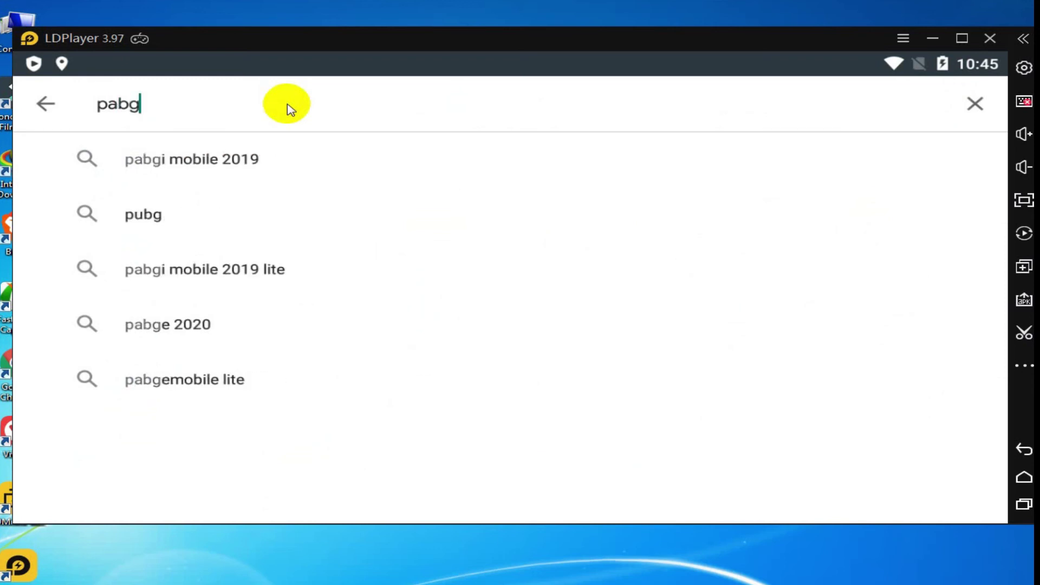
{"action": "left_click", "coordinate": [168, 226]}
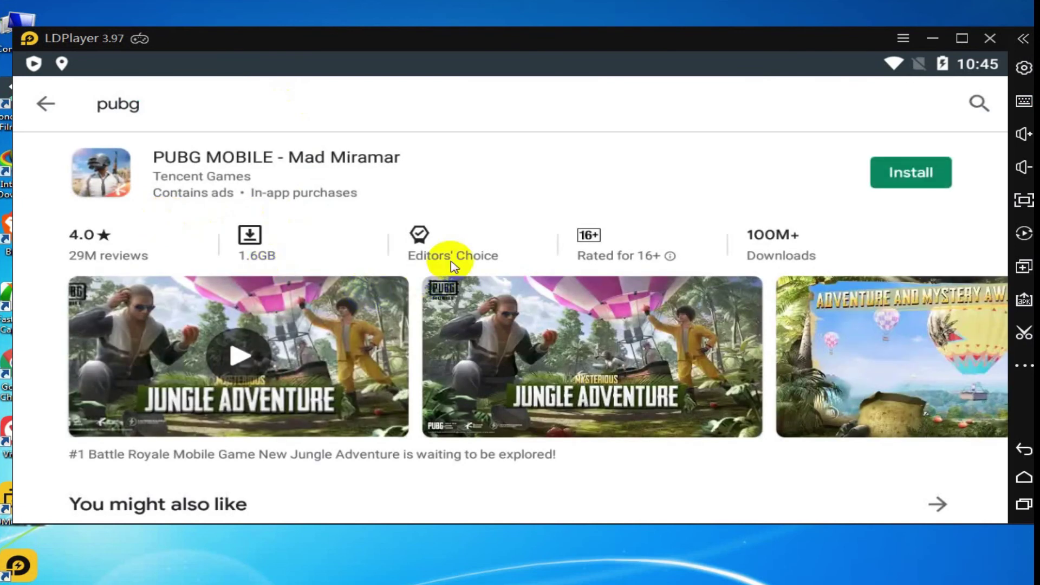
Install PUBG MOBILE - Mad Miramar and accept its permissions to begin the 1.62GB download
{"action": "left_click", "coordinate": [926, 171]}
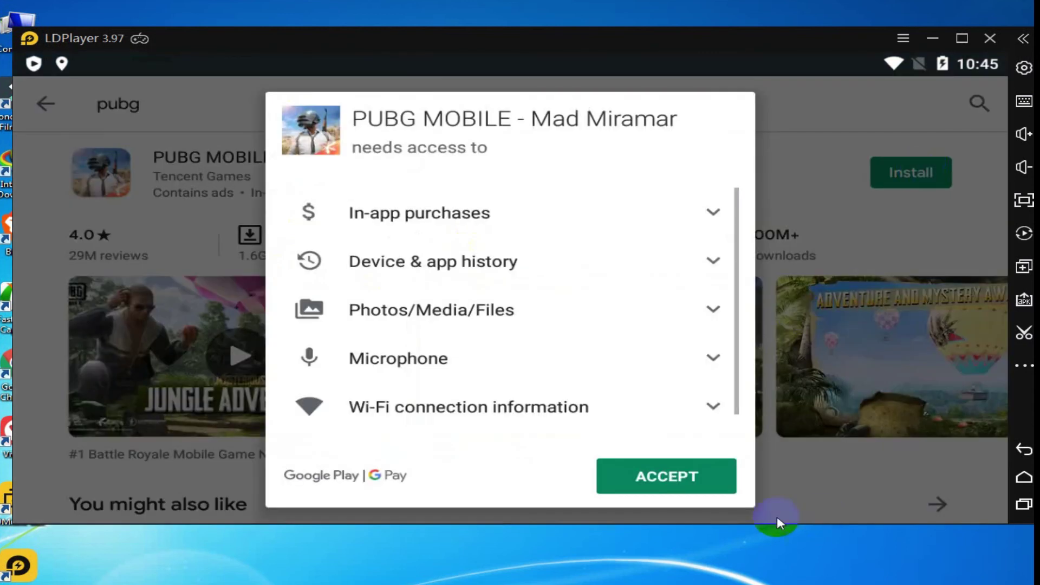
{"action": "left_click", "coordinate": [700, 469]}
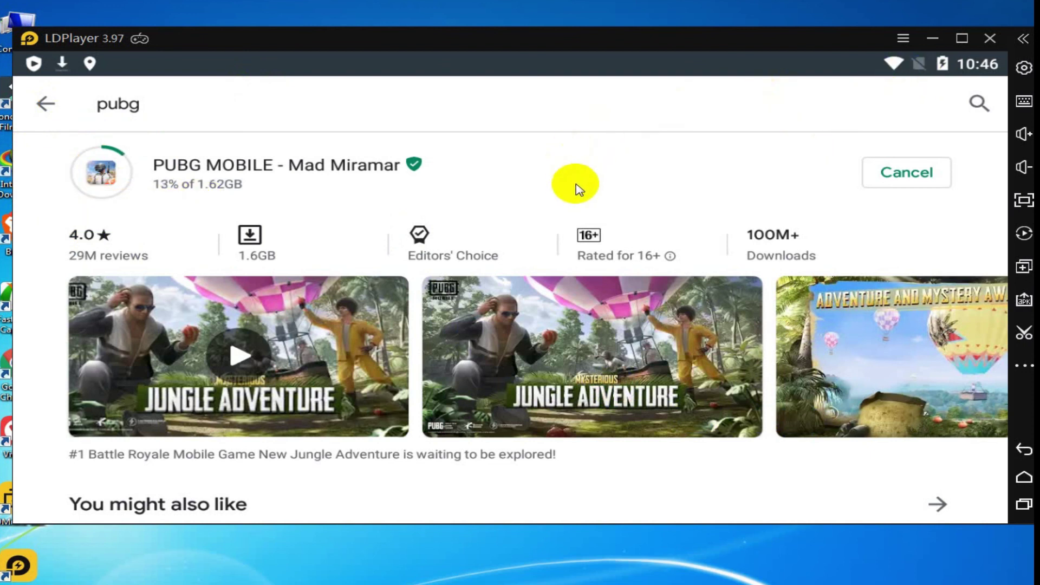
Reposition the LDPlayer window and a desktop shortcut, minimize the emulator, and show the hidden tray icons
{"action": "left_click", "coordinate": [897, 48]}
{"action": "left_click_drag", "start_coordinate": [810, 40], "coordinate": [751, 178]}
{"action": "left_click_drag", "start_coordinate": [561, 88], "coordinate": [648, 0]}
{"action": "left_click_drag", "start_coordinate": [548, 189], "coordinate": [610, 63]}
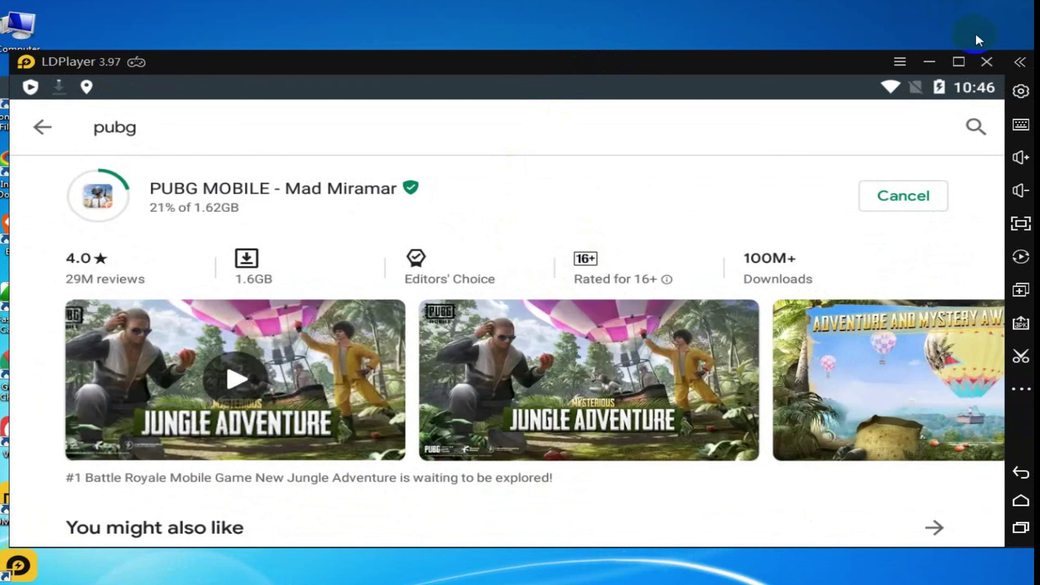
{"action": "left_click", "coordinate": [942, 63]}
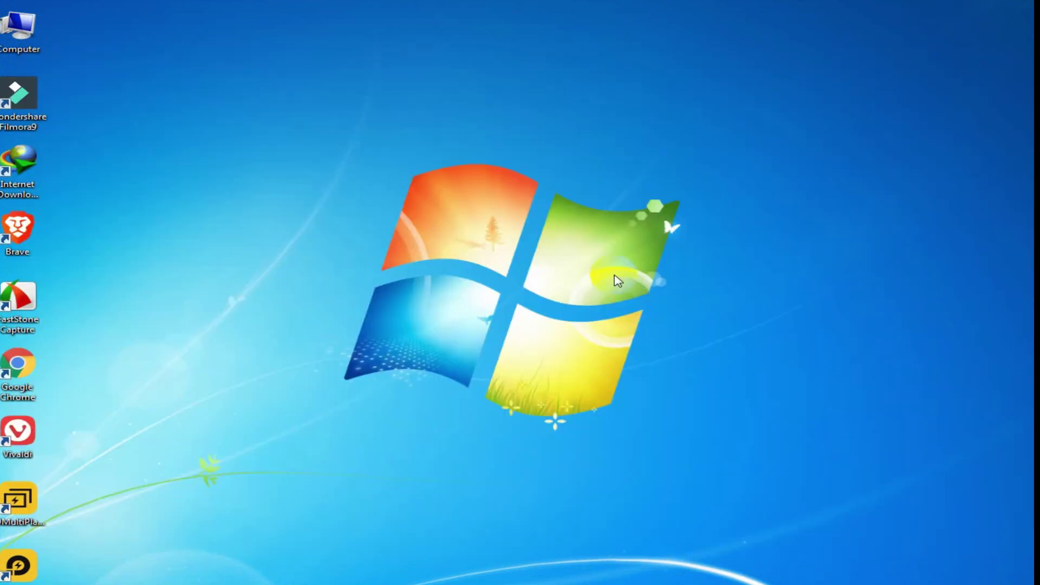
{"action": "left_click", "coordinate": [894, 575]}
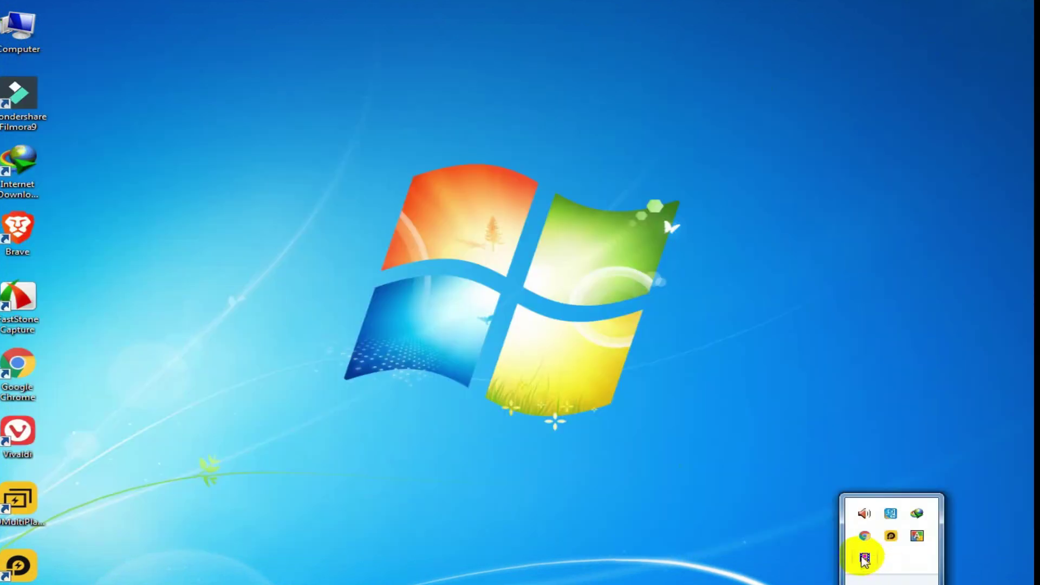